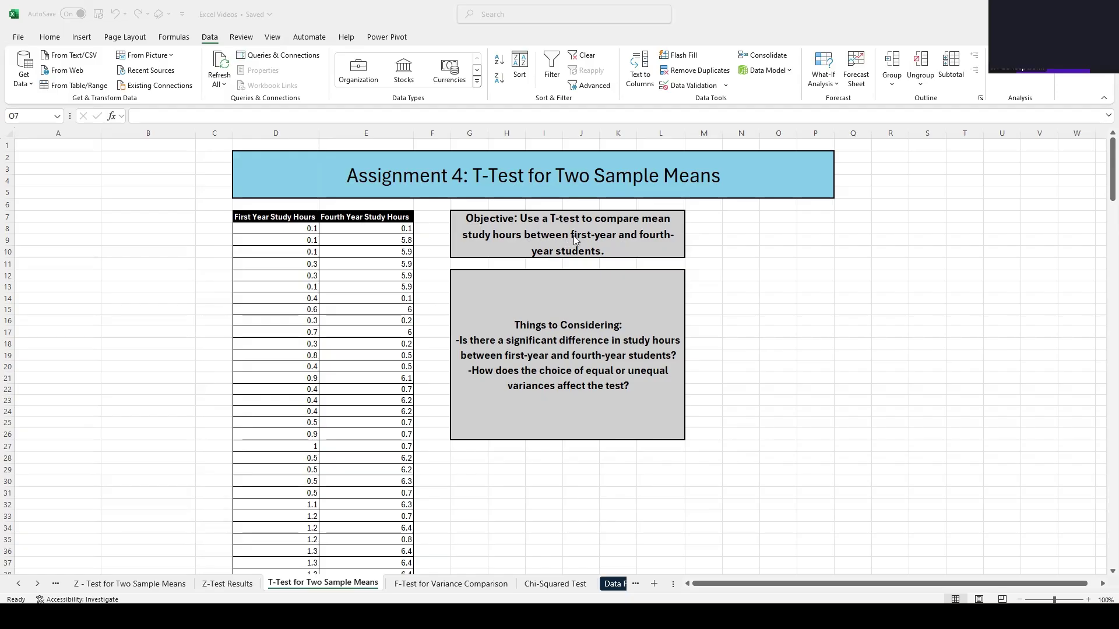
Open t-Test: Paired Two Sample for Means and clear the old Variable 1, Variable 2 and Output ranges
click(742, 220)
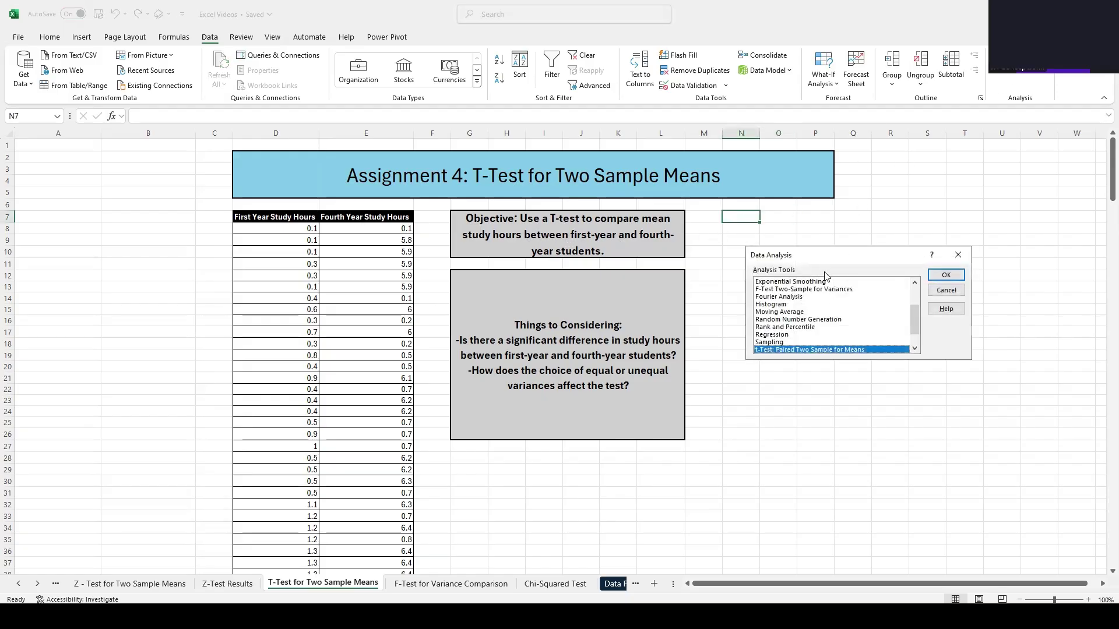
click(946, 275)
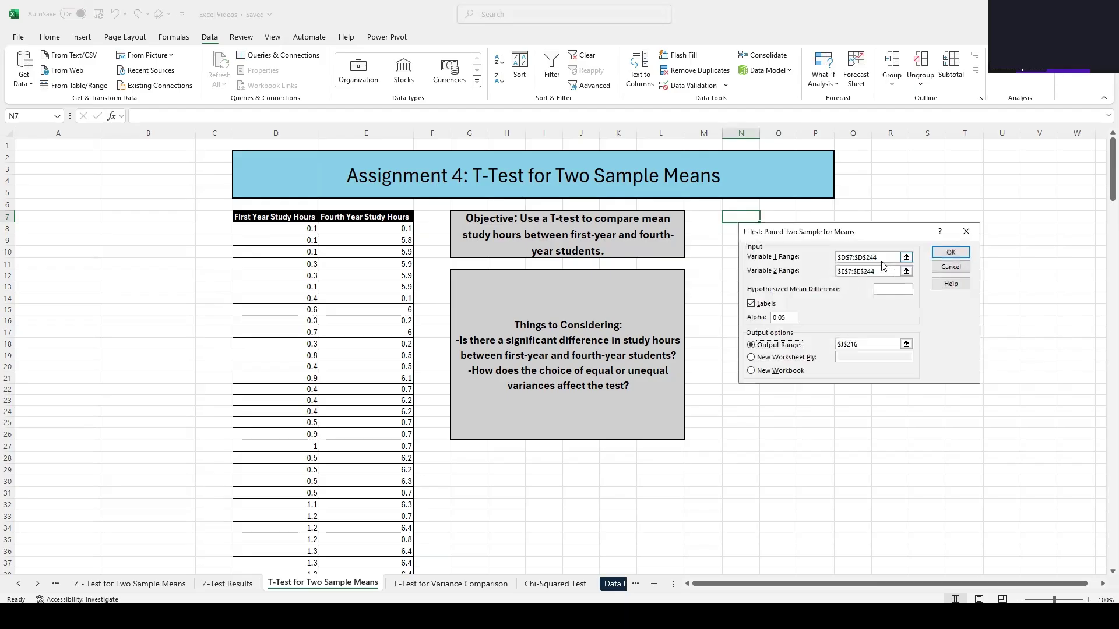
key(BackSpace)
triple_click(875, 270)
key(BackSpace)
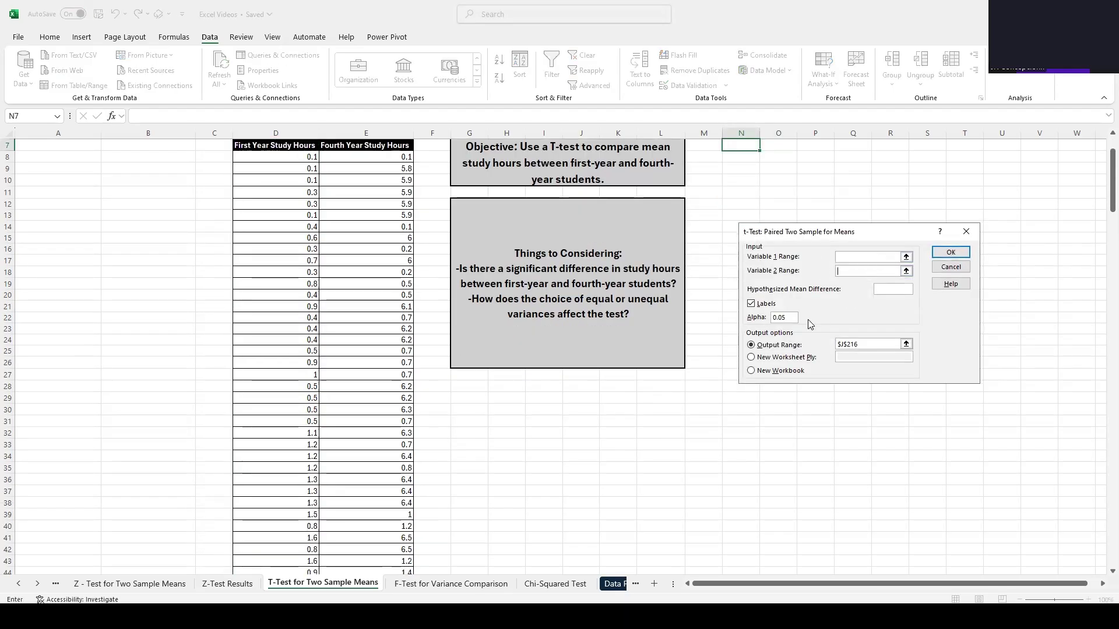
drag(908, 344, 832, 348)
key(BackSpace)
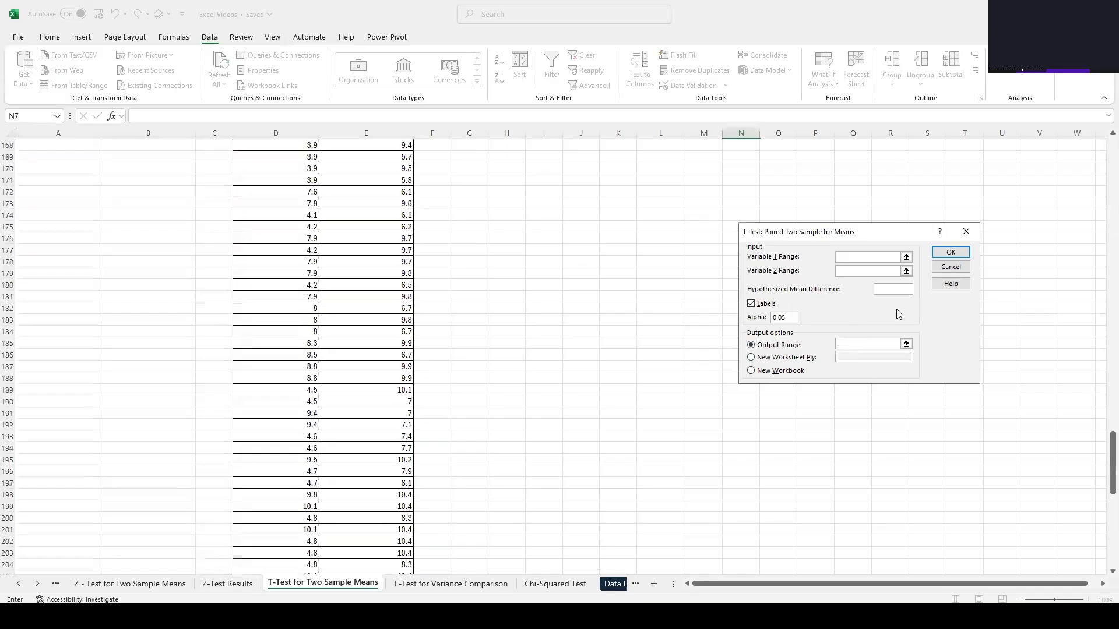
drag(1112, 441, 1101, 134)
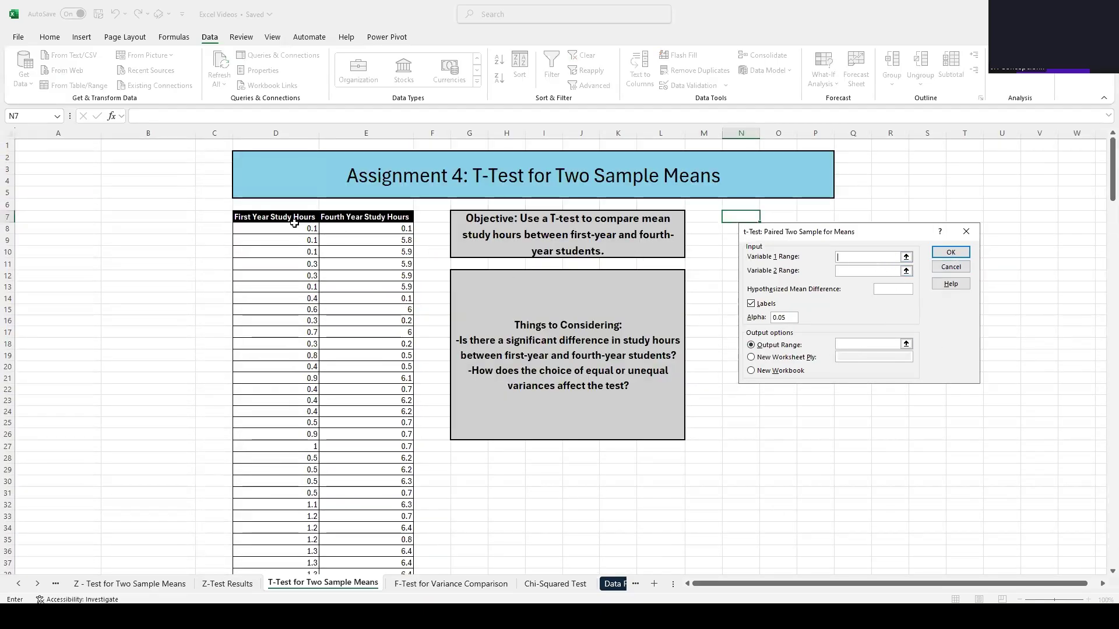
Set Variable 1 Range to D7:D244 and Variable 2 Range to E7:E244
click(290, 218)
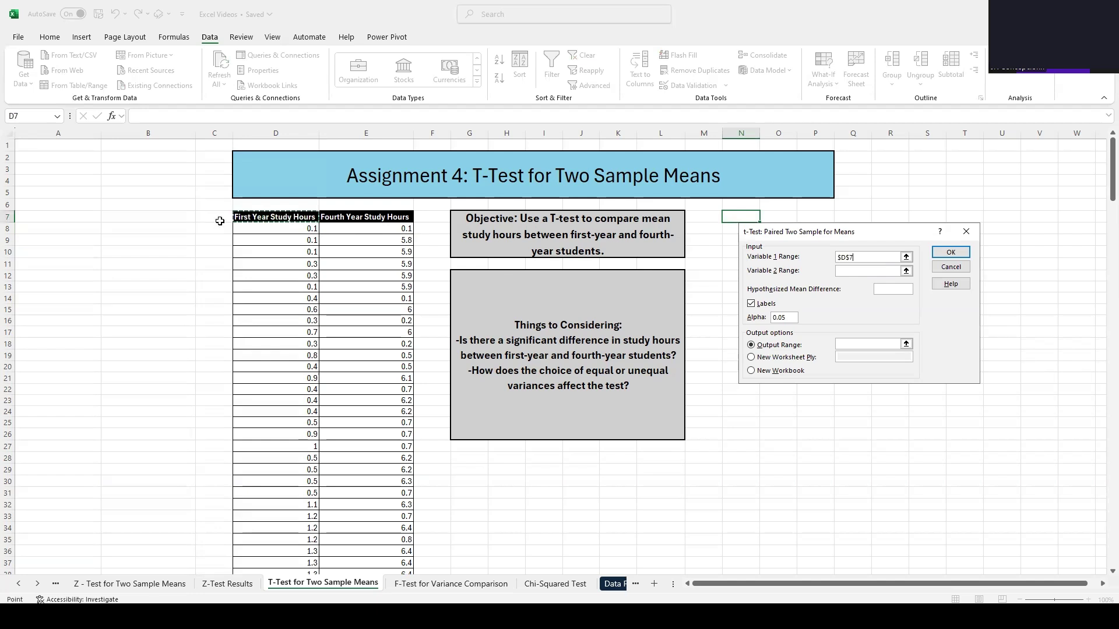
key(ctrl+shift+Down)
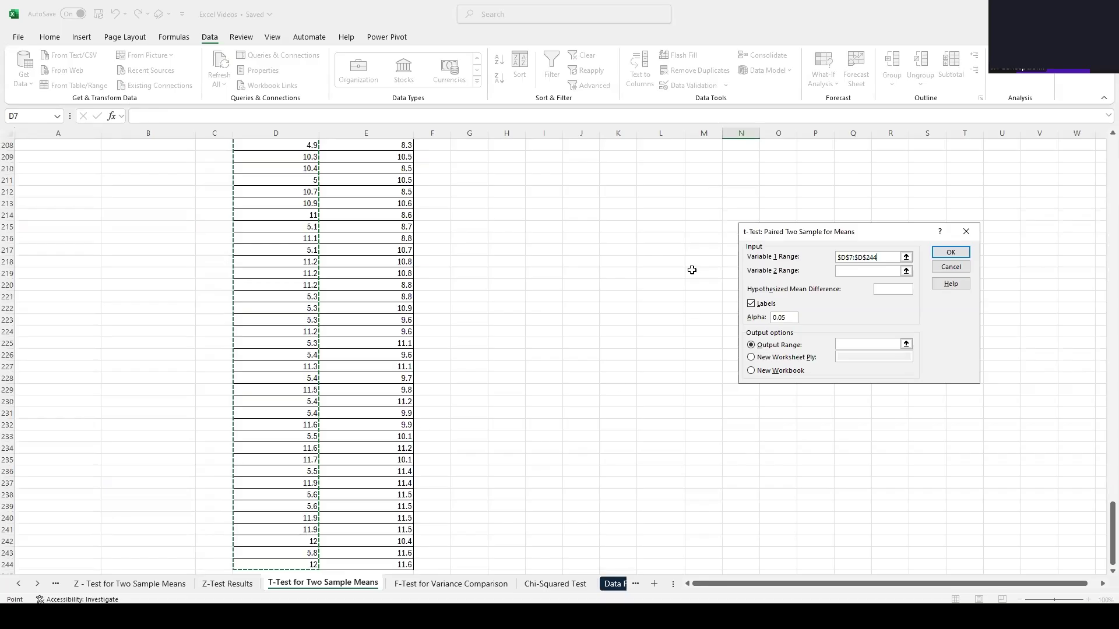
click(852, 272)
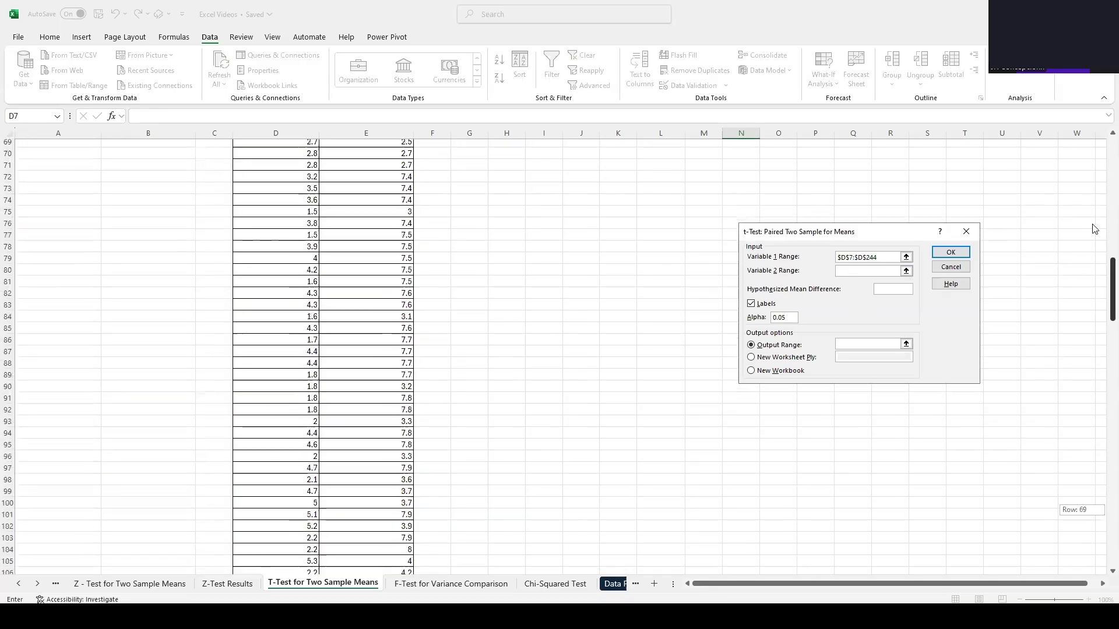
drag(1102, 514, 1093, 175)
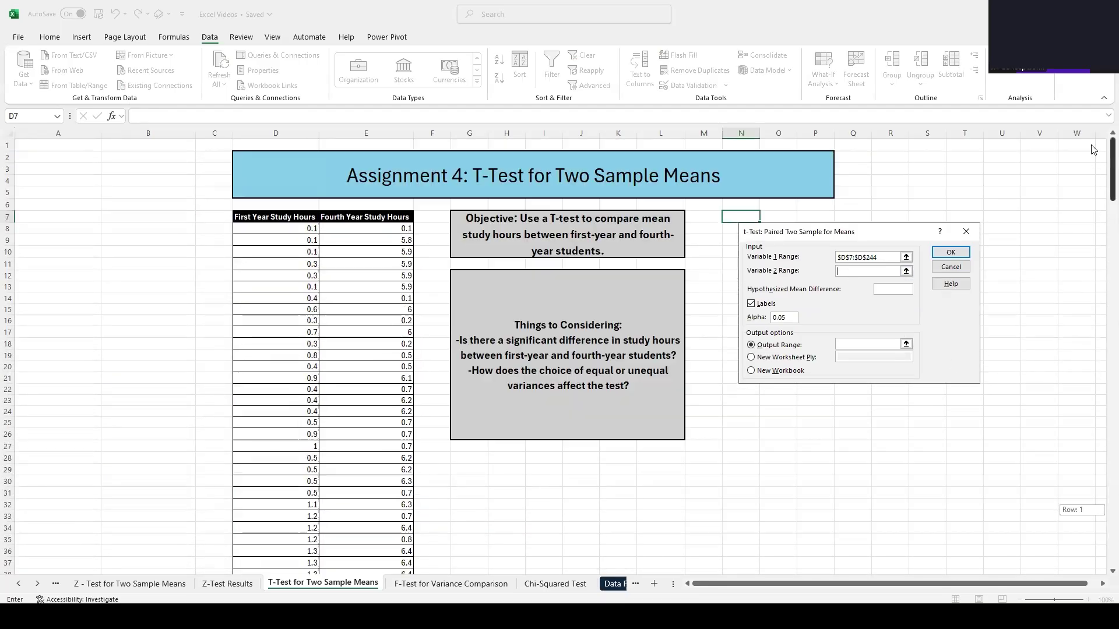
click(356, 214)
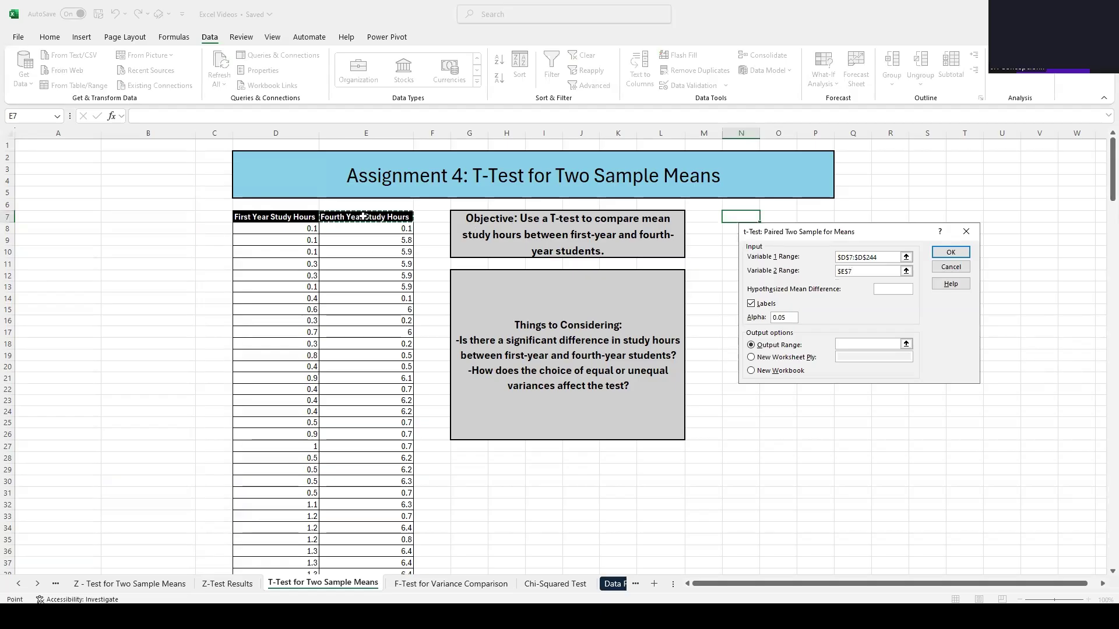
key(ctrl+shift+Down)
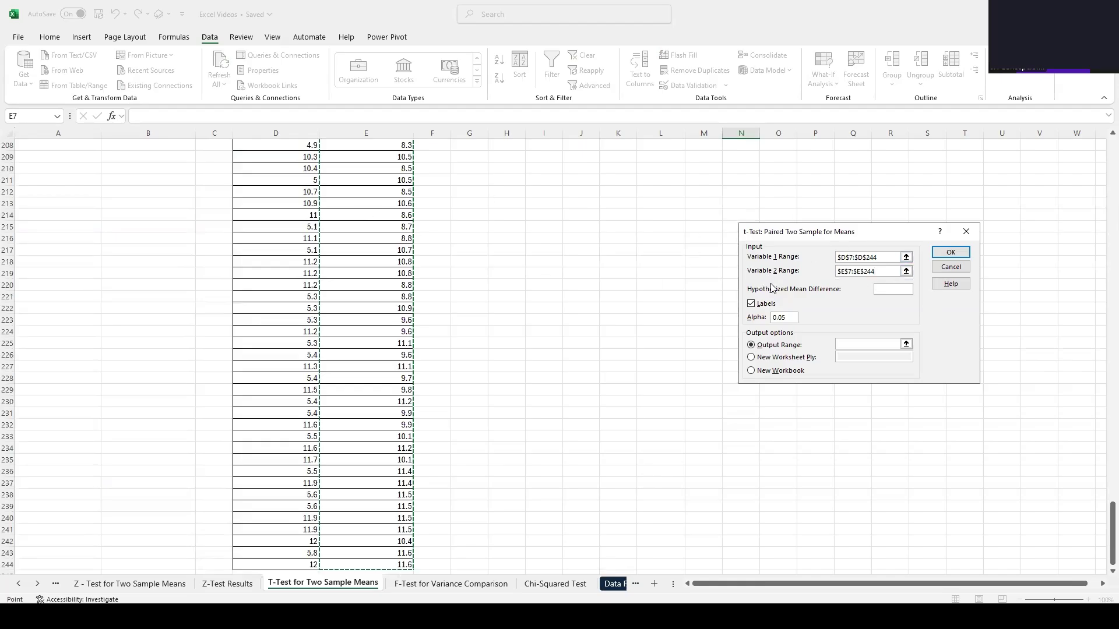
click(772, 306)
drag(1112, 524, 1112, 161)
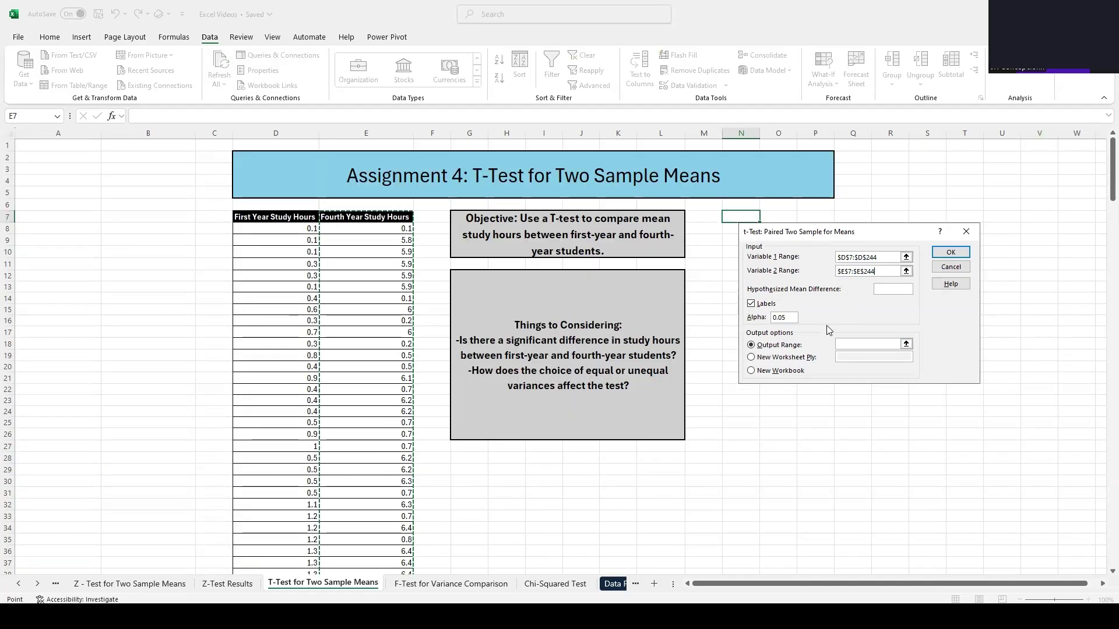
Direct the t-test output to a new worksheet ply named 'T-Test Output'
click(764, 358)
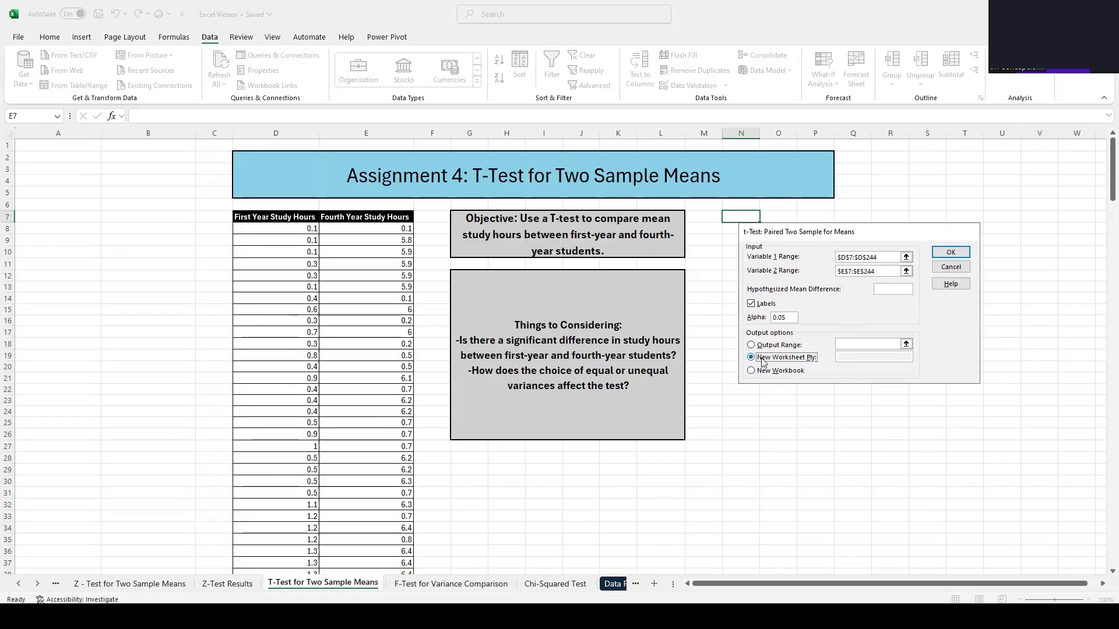
click(852, 355)
text(T-)
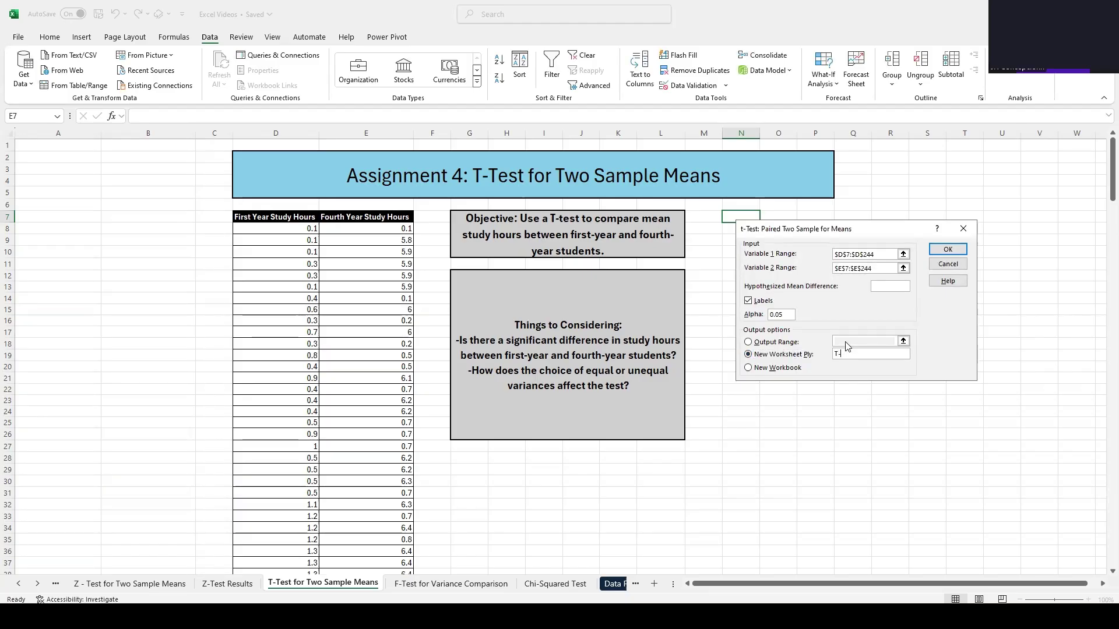
text(Test Output)
Run the t-test and AutoFit columns B, C and A of the results table
click(939, 254)
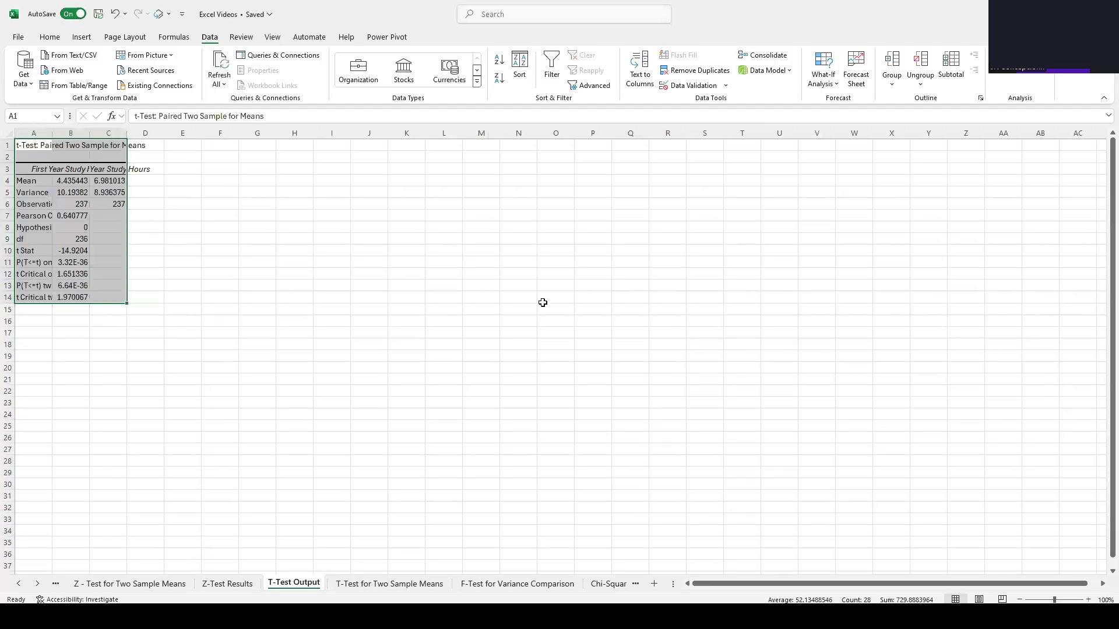
click(453, 375)
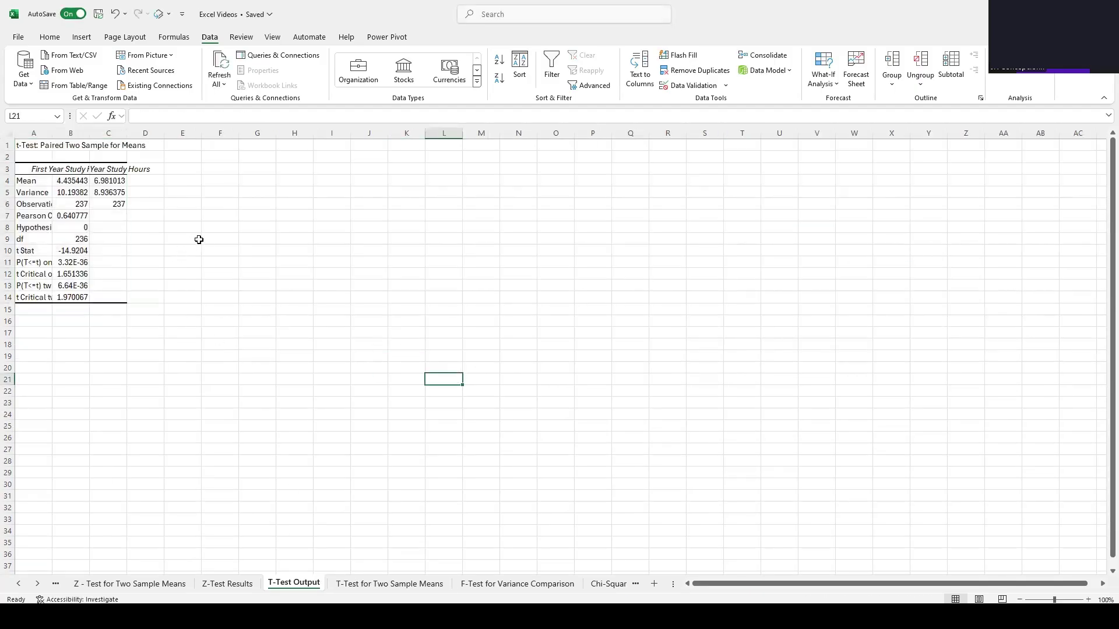
double_click(88, 130)
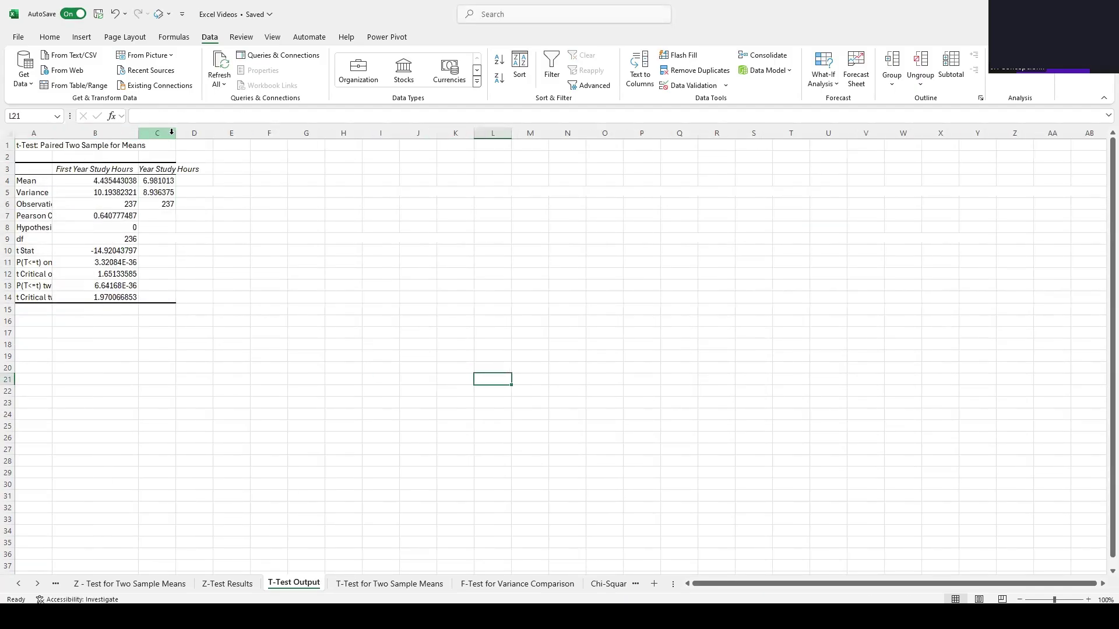
double_click(176, 130)
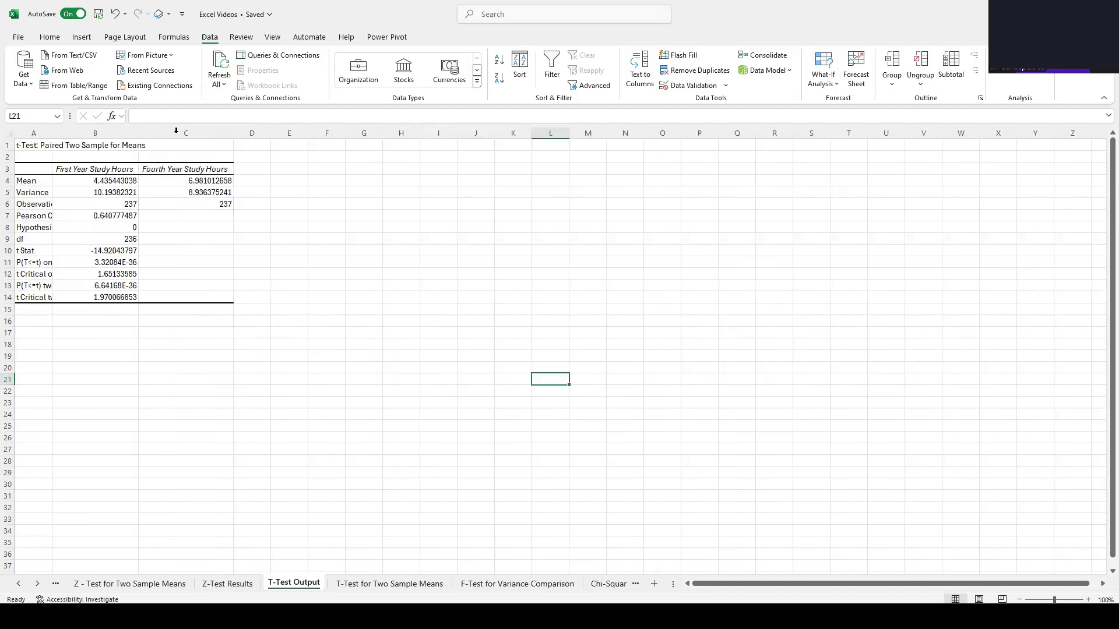
double_click(52, 133)
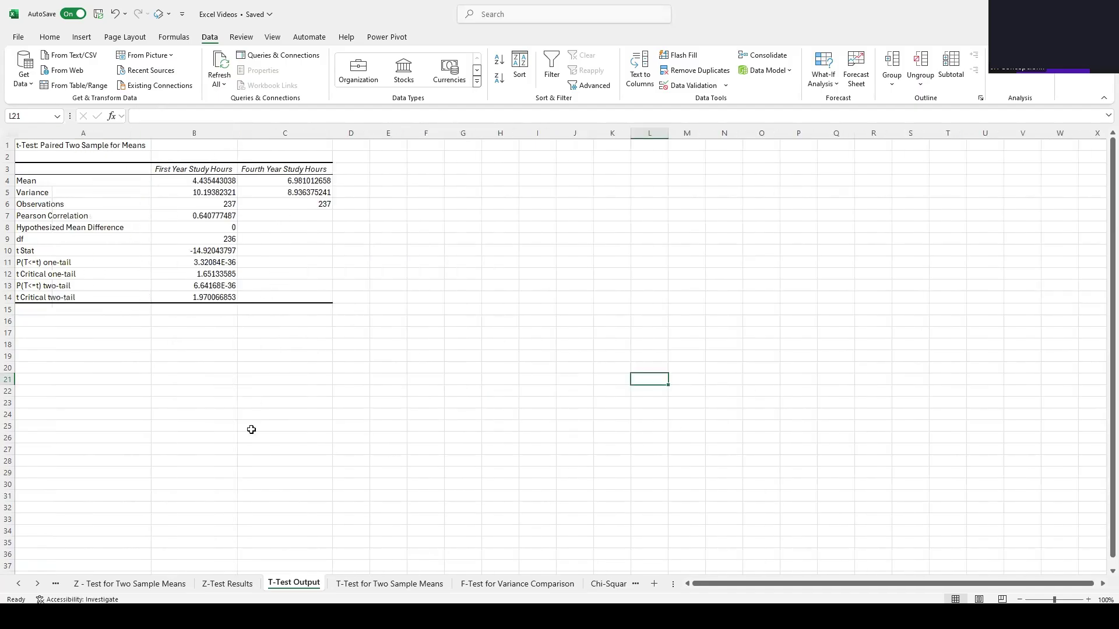